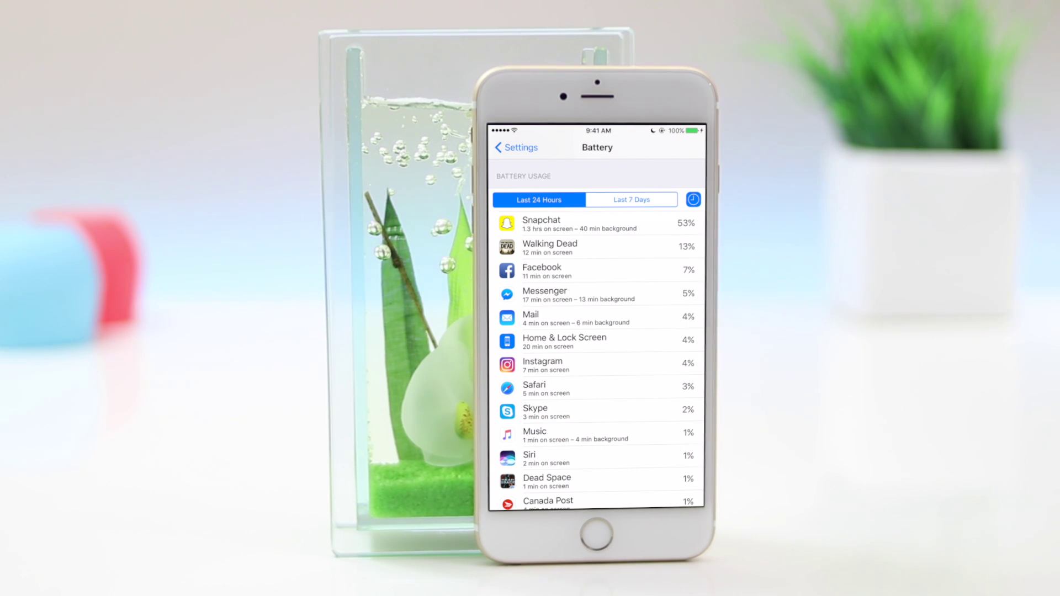
{"action": "scroll", "coordinate": [596, 356], "scroll_direction": "down", "scroll_amount": 1}
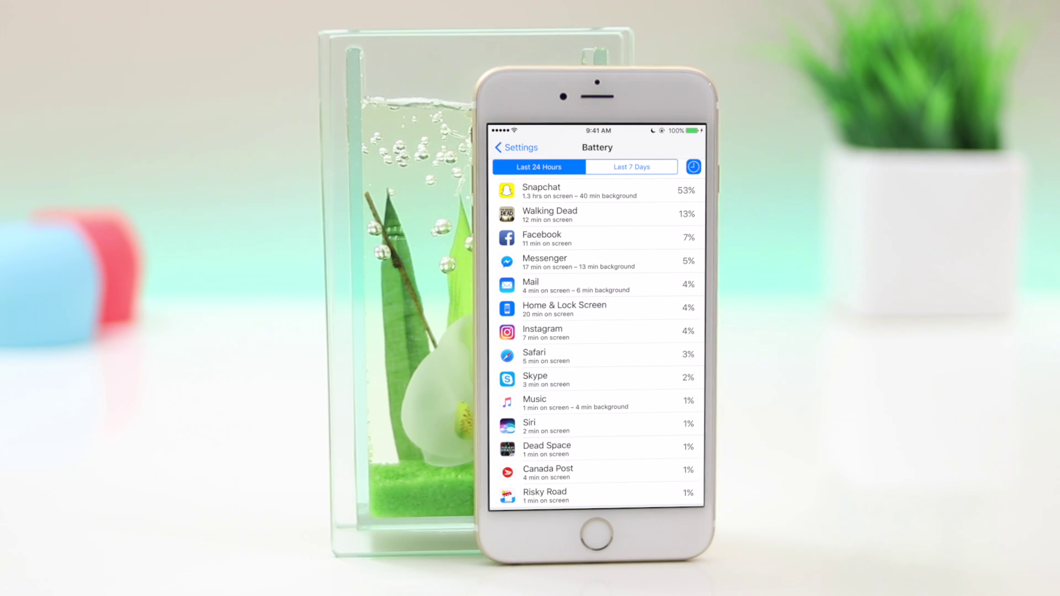
{"action": "scroll", "coordinate": [596, 331], "scroll_direction": "up", "scroll_amount": 1}
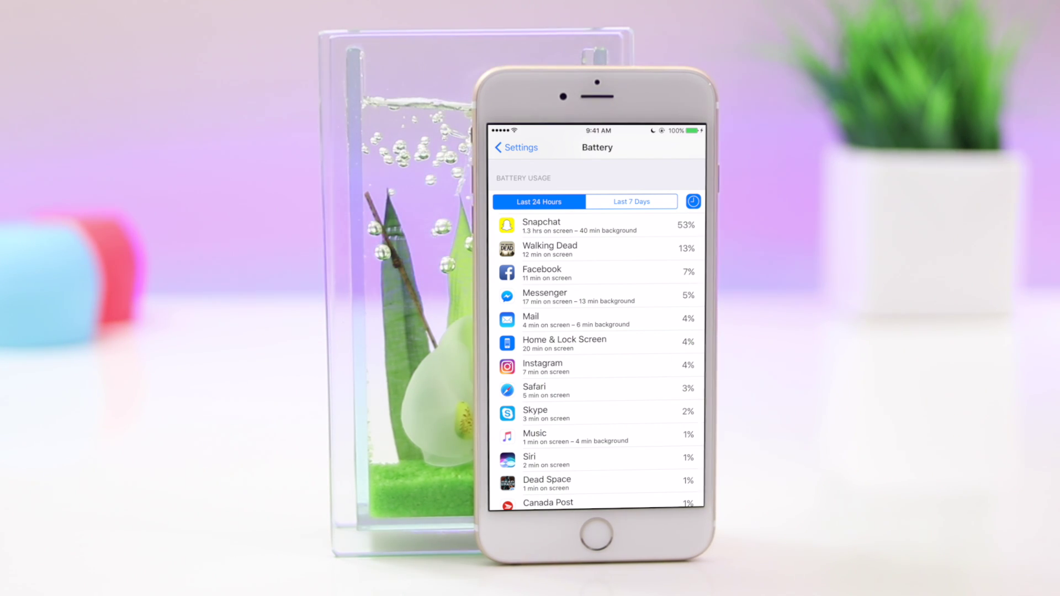
Switch the Battery usage chart to Last 7 Days, showing Snapchat leading at 29%
{"action": "left_click", "coordinate": [631, 201]}
{"action": "scroll", "coordinate": [596, 331], "scroll_direction": "down", "scroll_amount": 2}
{"action": "scroll", "coordinate": [597, 331], "scroll_direction": "up", "scroll_amount": 1}
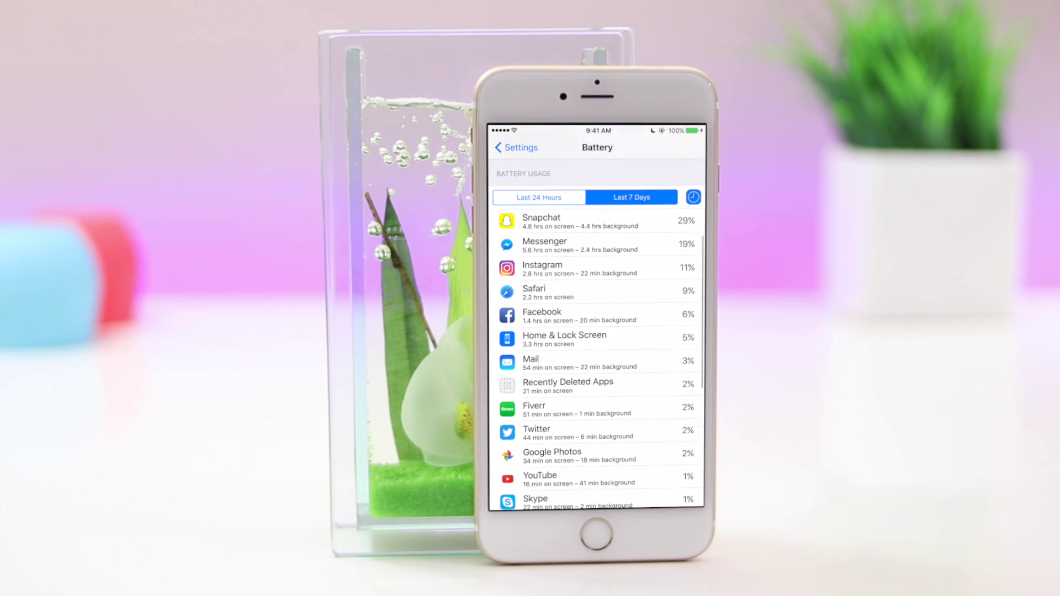
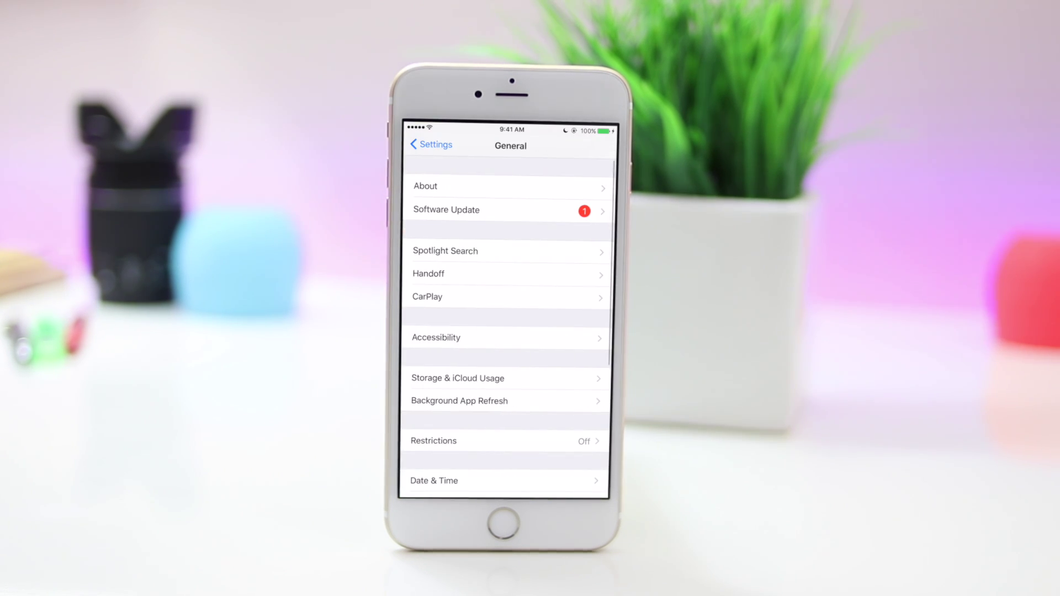
Open the Background App Refresh screen in General, showing the per-app toggles
{"action": "left_click", "coordinate": [460, 401]}
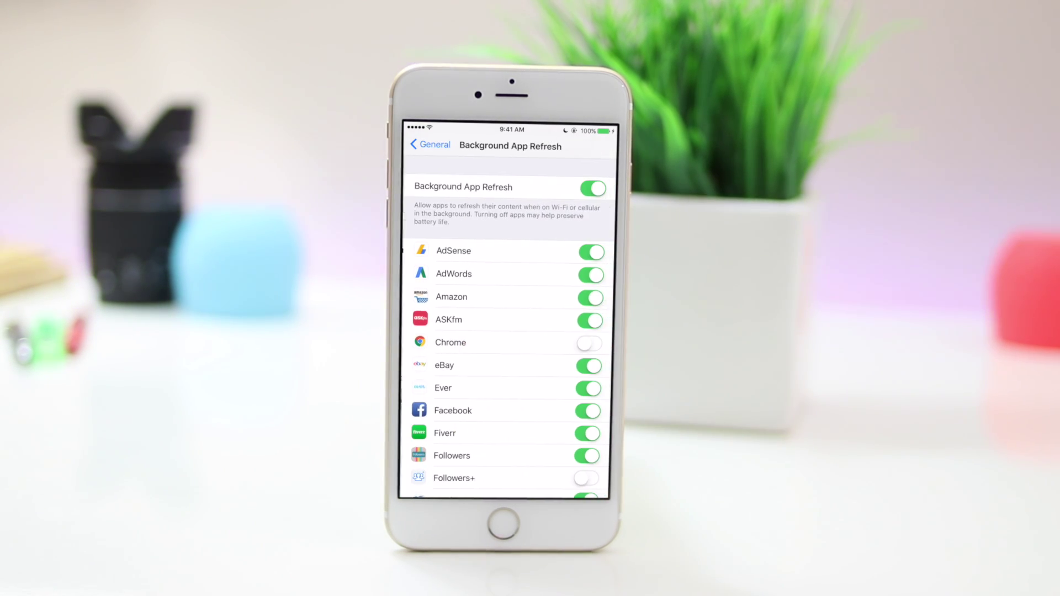